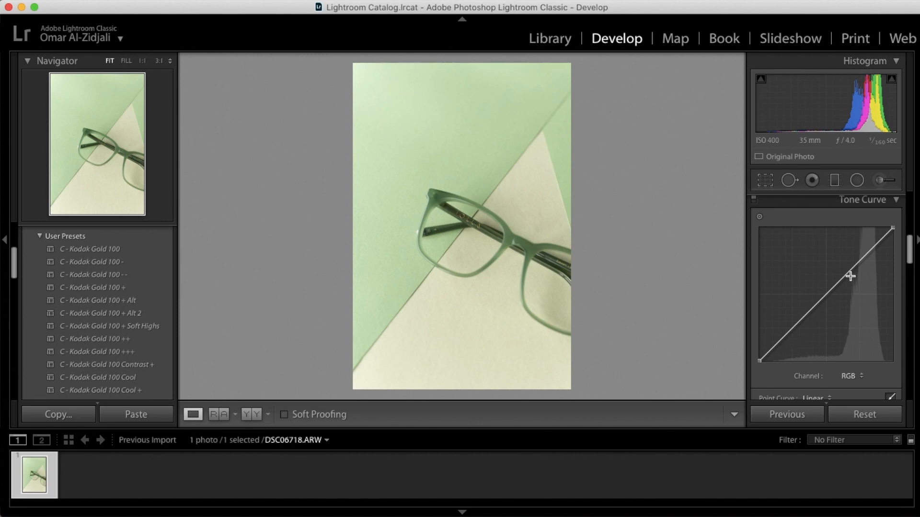
# Examine the Develop adjustments from Tone Curve through HSL, Split Toning, Detail and Lens Corrections, and back at Basic
pyautogui.scroll(-5, 864, 266)
pyautogui.scroll(3, 831, 313)
pyautogui.scroll(-3, 830, 312)
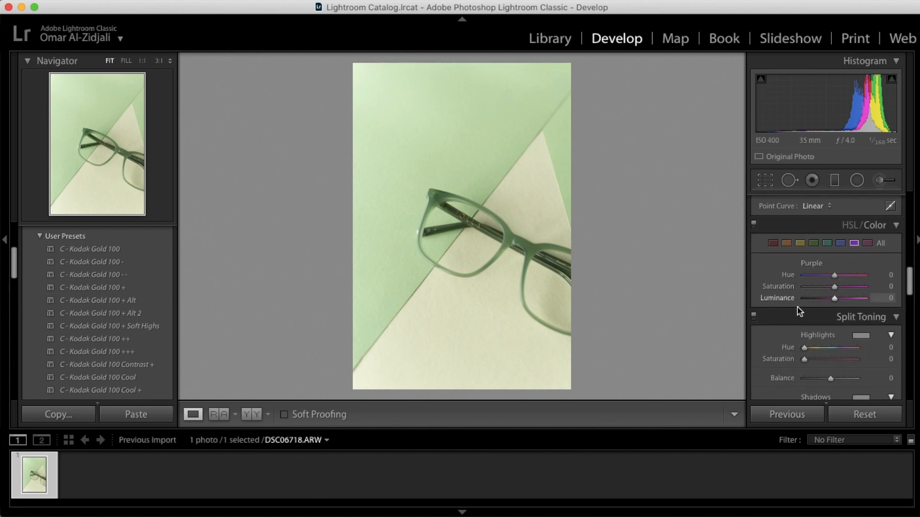
pyautogui.scroll(-5, 842, 287)
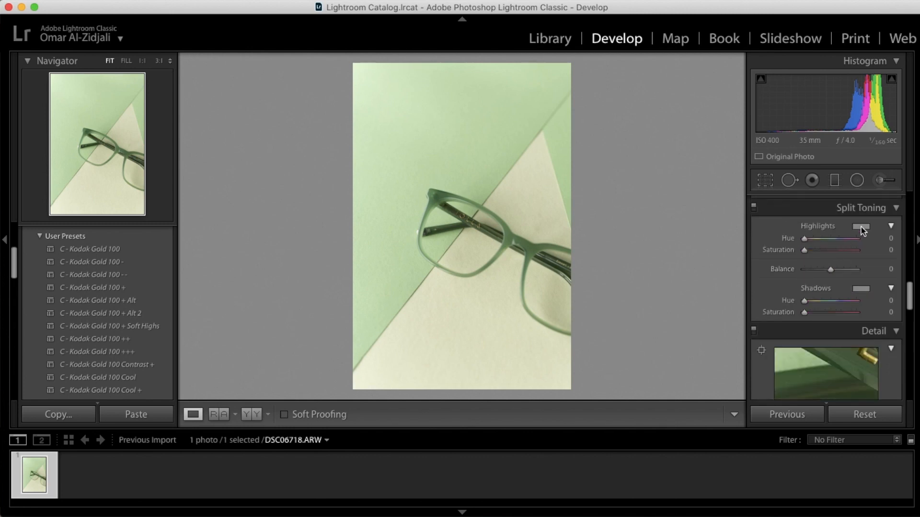
pyautogui.scroll(-7, 845, 291)
pyautogui.scroll(4, 851, 294)
pyautogui.scroll(-8, 851, 294)
pyautogui.scroll(8, 852, 295)
pyautogui.scroll(-6, 852, 297)
pyautogui.scroll(-6, 853, 297)
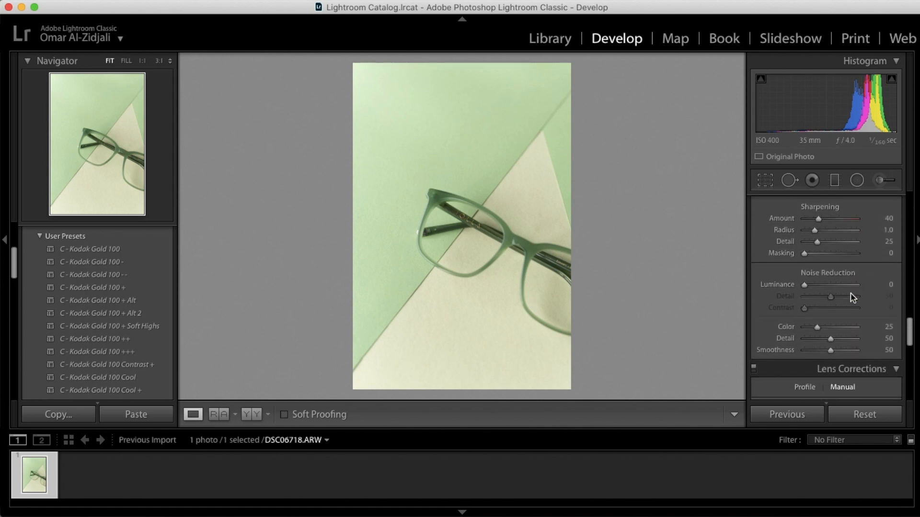
pyautogui.scroll(-5, 852, 297)
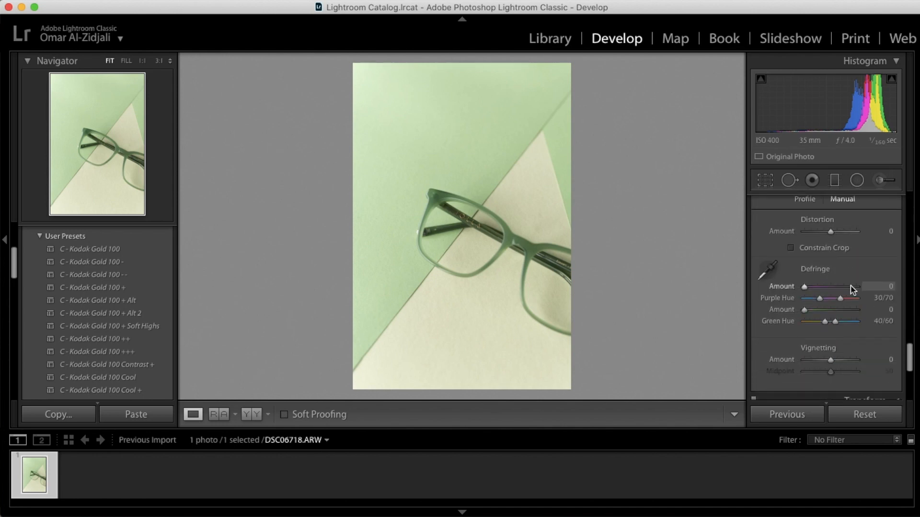
pyautogui.scroll(-3, 792, 302)
pyautogui.scroll(20, 791, 300)
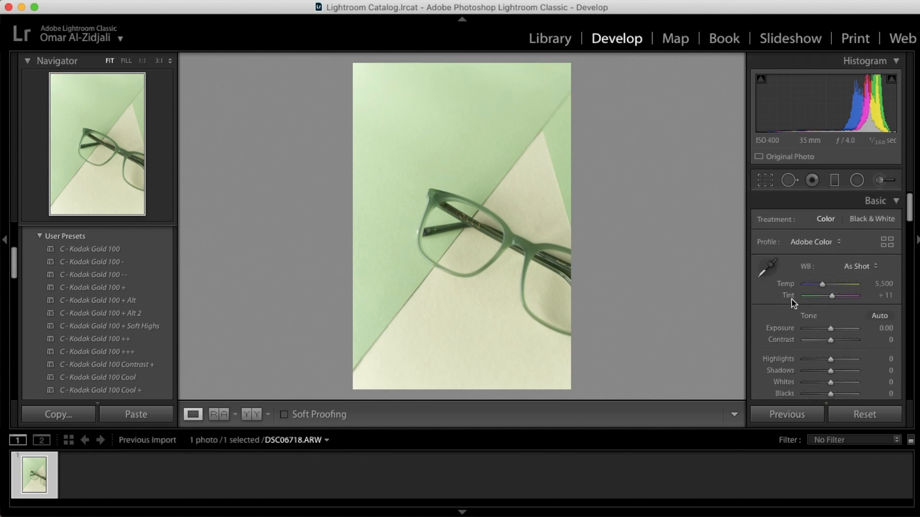
pyautogui.scroll(-6, 791, 300)
pyautogui.scroll(6, 792, 300)
# Collapse the User Presets group and set the Sharpening amount to 21, checking the effect on the temple lettering at 1:1
pyautogui.click(40, 237)
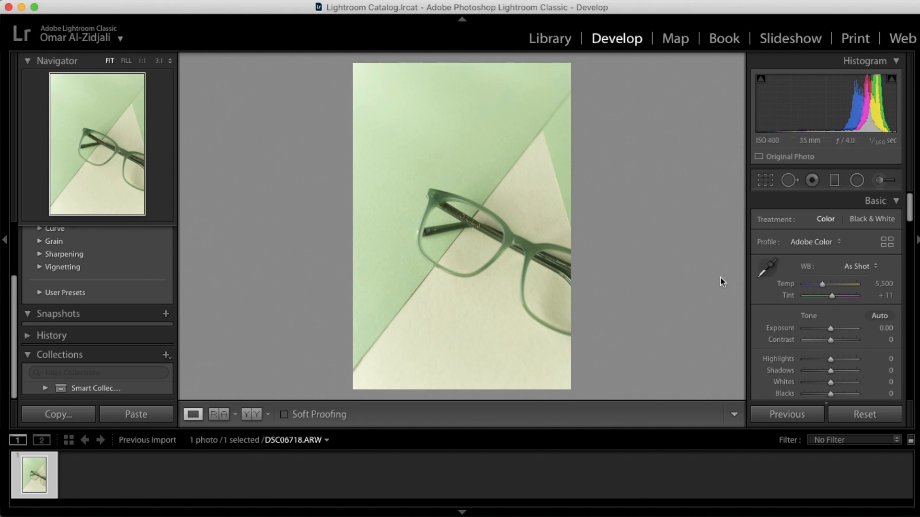
pyautogui.scroll(-3, 809, 343)
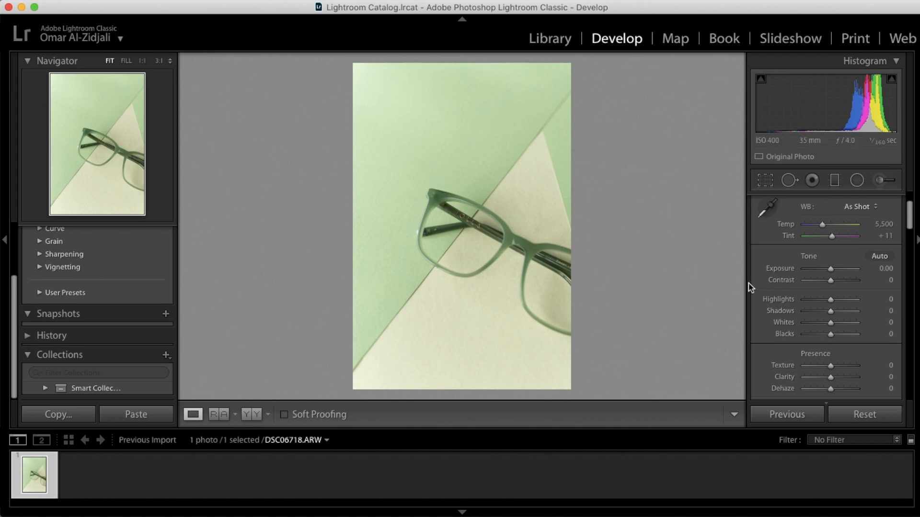
pyautogui.scroll(-15, 832, 271)
pyautogui.scroll(-3, 831, 272)
pyautogui.scroll(10, 831, 272)
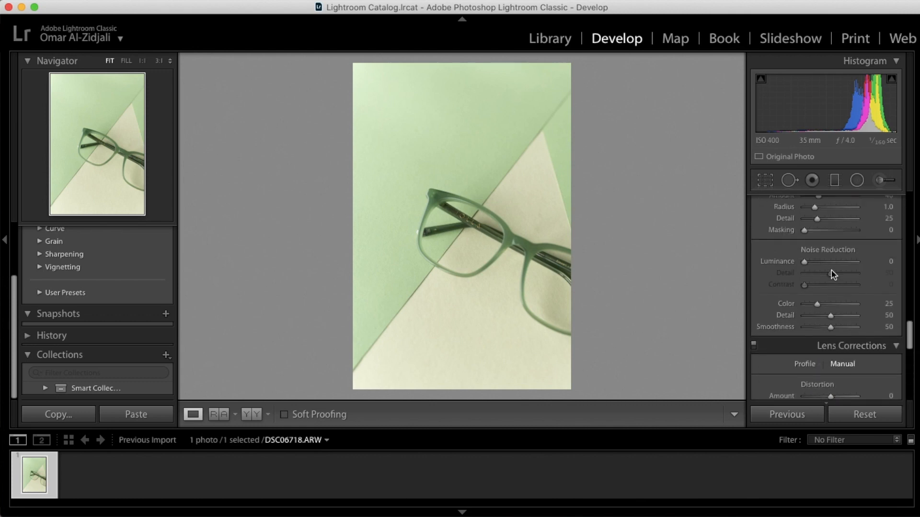
pyautogui.scroll(2, 834, 274)
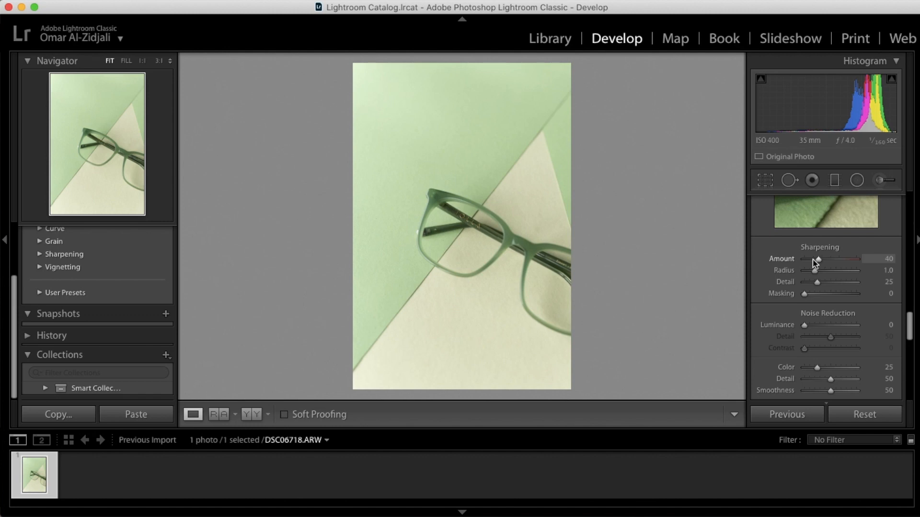
pyautogui.press('z')
pyautogui.moveTo(820, 261); pyautogui.dragTo(805, 263)
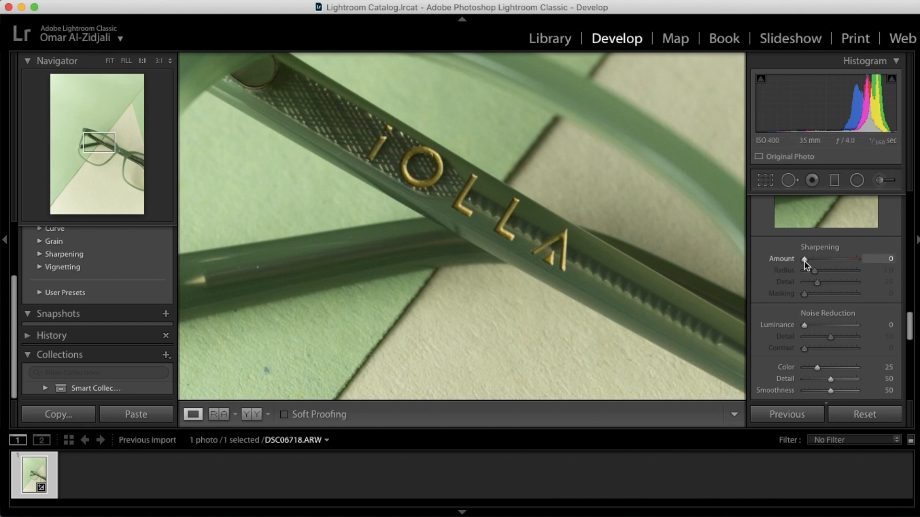
pyautogui.moveTo(804, 260); pyautogui.dragTo(869, 262)
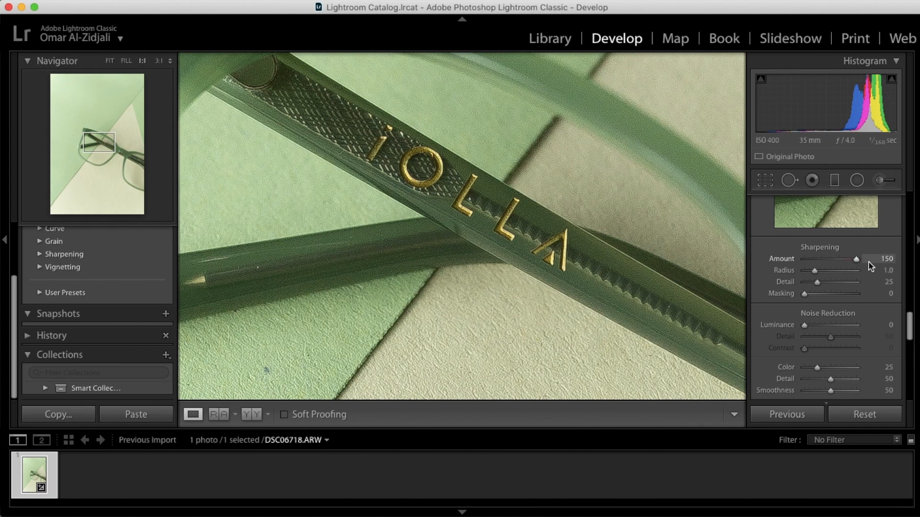
pyautogui.moveTo(870, 262); pyautogui.dragTo(814, 269)
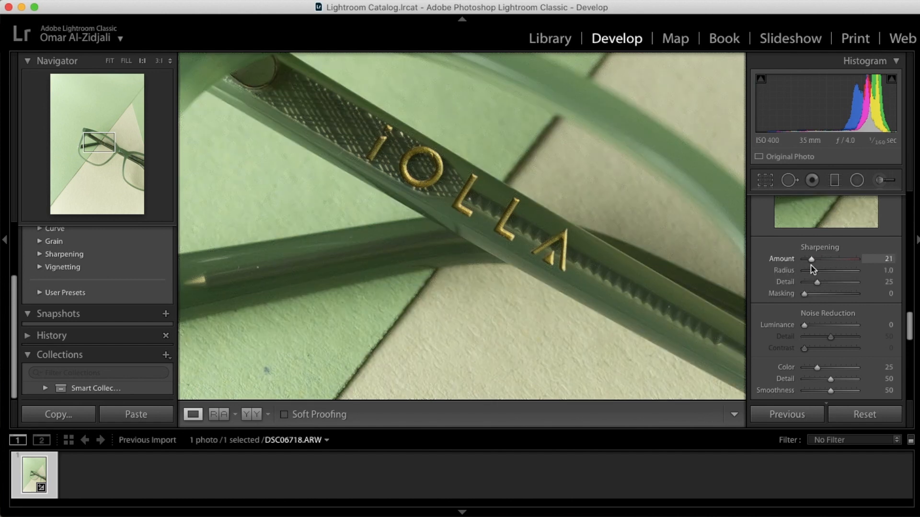
pyautogui.click(448, 175)
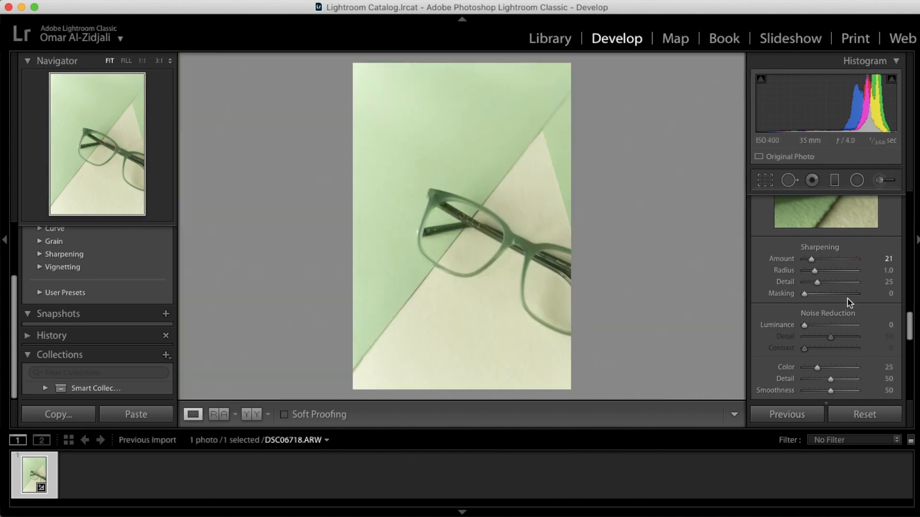
# Set the photo's exposure to +0.10 and its contrast to +20
pyautogui.scroll(10, 849, 302)
pyautogui.scroll(5, 850, 302)
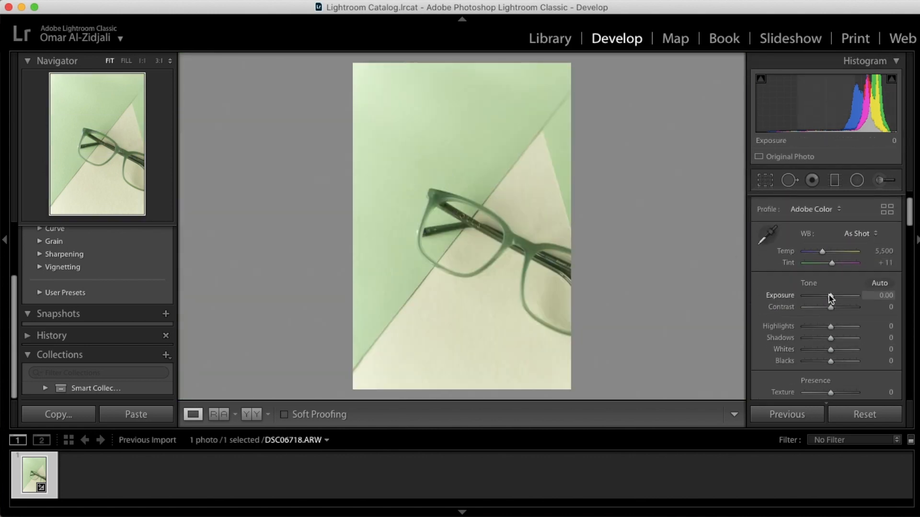
pyautogui.press('Up')
pyautogui.press('Up')
pyautogui.press('Up')
pyautogui.press('Down')
pyautogui.press('Down')
pyautogui.press('Down')
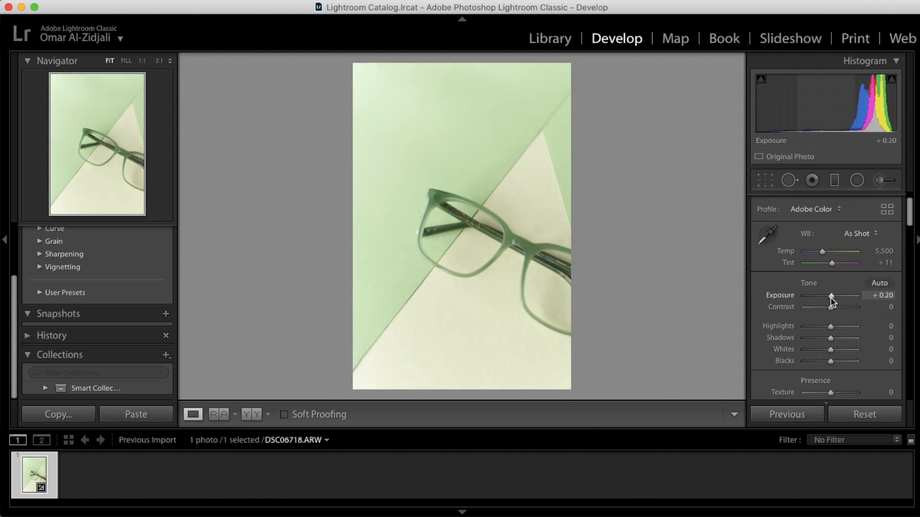
pyautogui.press('Up')
pyautogui.press('Up')
pyautogui.press('Down')
pyautogui.press('Down')
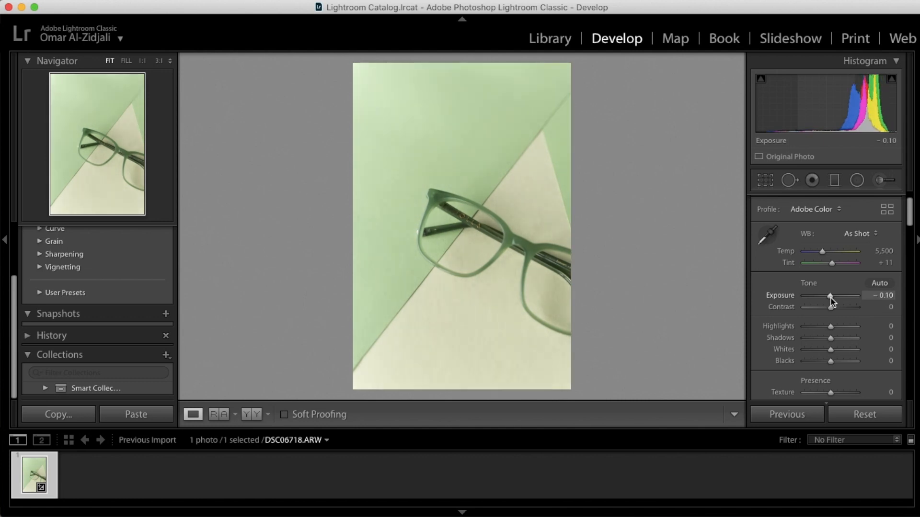
pyautogui.press('Down')
pyautogui.press('Up')
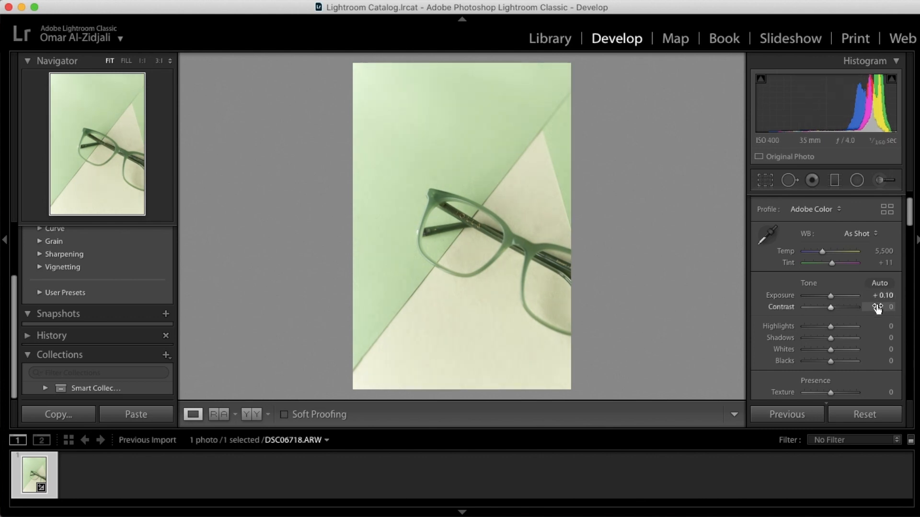
pyautogui.scroll(-1, 858, 328)
pyautogui.moveTo(831, 287); pyautogui.dragTo(837, 287)
# Try a cooler white balance, undo it, and set the temperature to exactly 5,350
pyautogui.scroll(2, 835, 285)
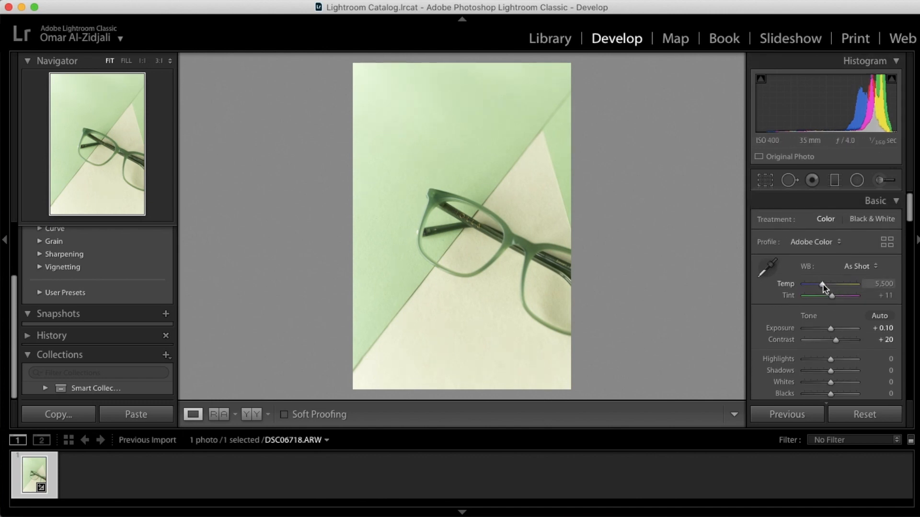
pyautogui.moveTo(823, 287); pyautogui.dragTo(822, 287)
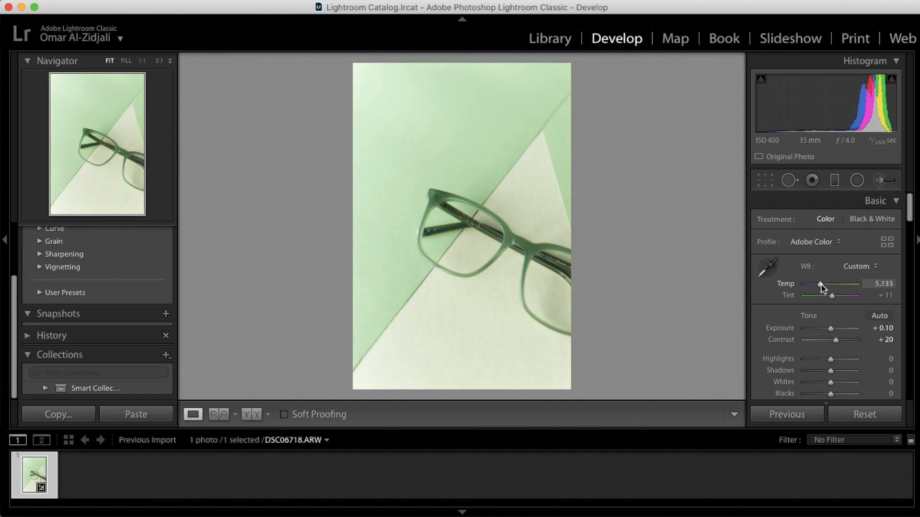
pyautogui.press('super+z')
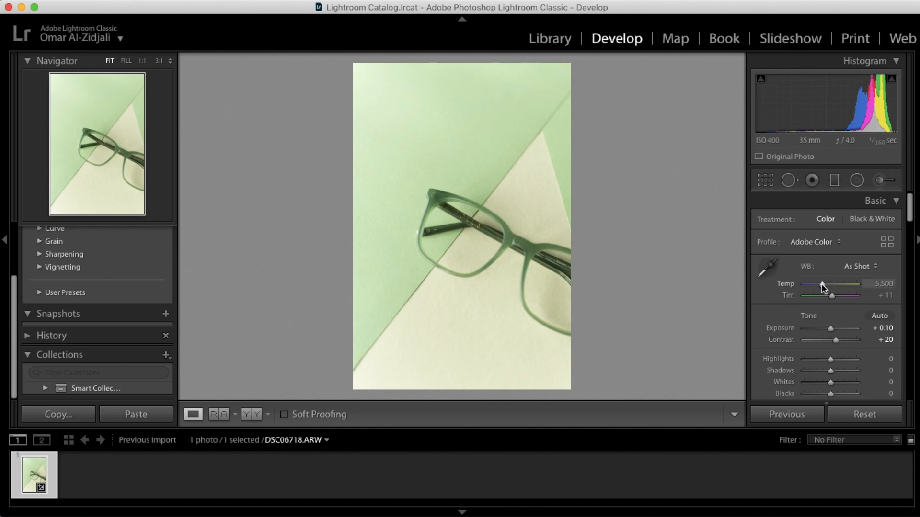
pyautogui.moveTo(823, 287); pyautogui.dragTo(823, 287)
pyautogui.click(879, 284)
pyautogui.write('5,')
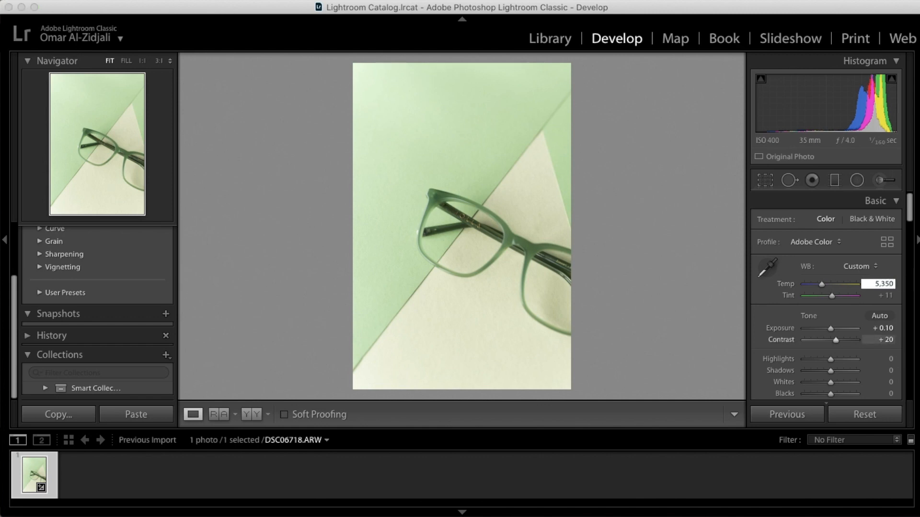
pyautogui.write('350')
pyautogui.press('Return')
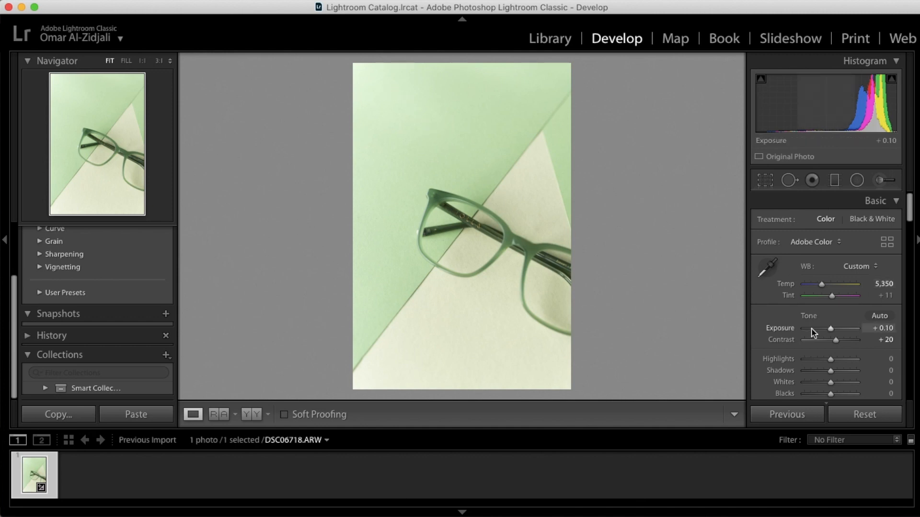
# Raise the photo's overall saturation to +7
pyautogui.scroll(-3, 813, 333)
pyautogui.scroll(-2, 813, 333)
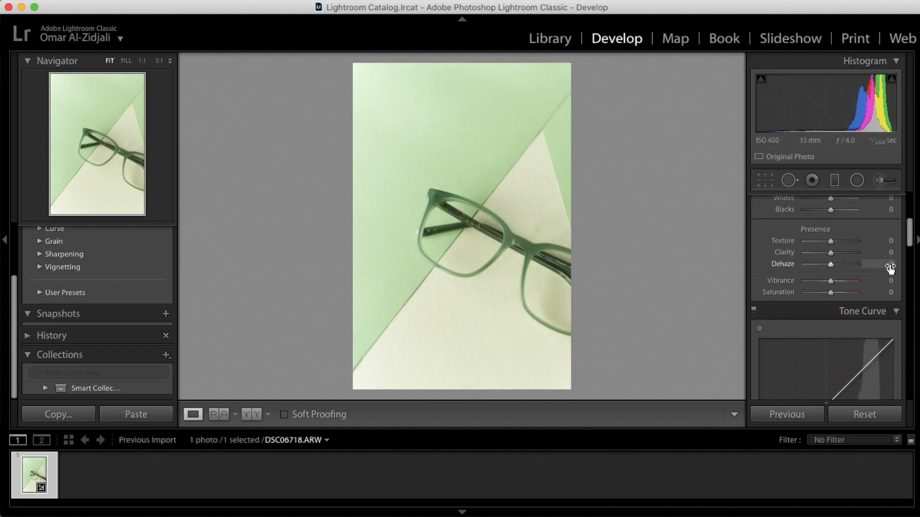
pyautogui.moveTo(832, 293); pyautogui.dragTo(833, 298)
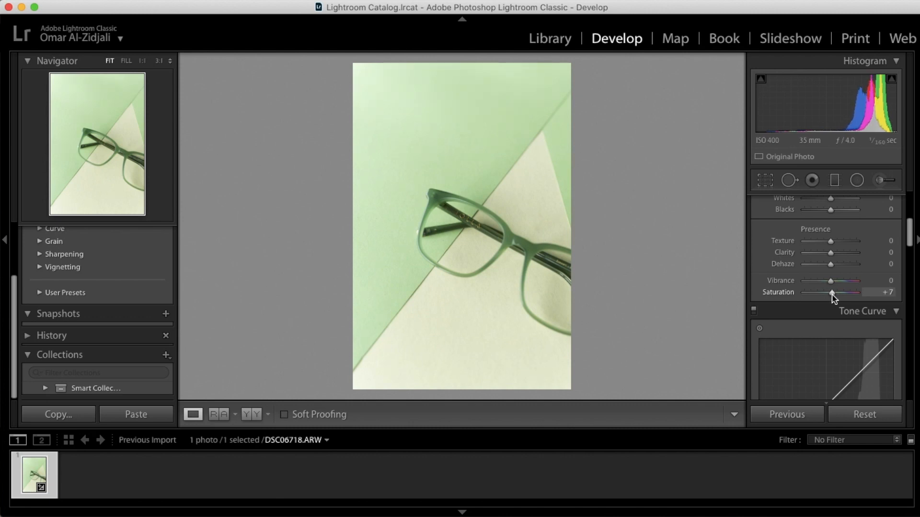
# Crop the photo slightly inward from its upper-left corner at the original aspect, reposition the image inside the frame, and apply the crop
pyautogui.scroll(-5, 850, 256)
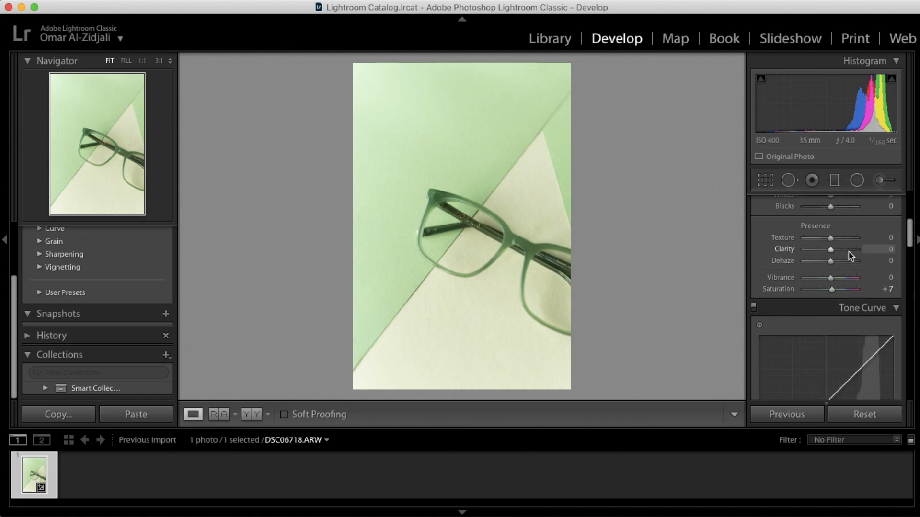
pyautogui.scroll(-8, 850, 256)
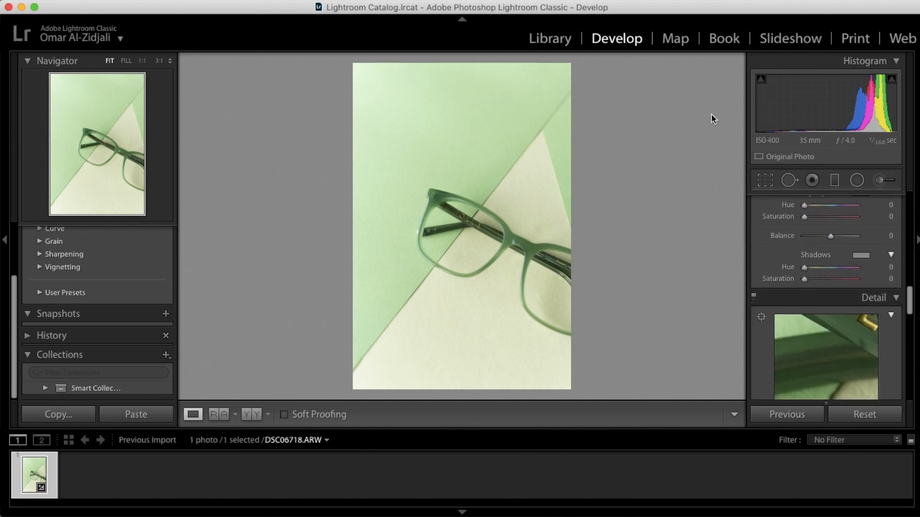
pyautogui.click(757, 180)
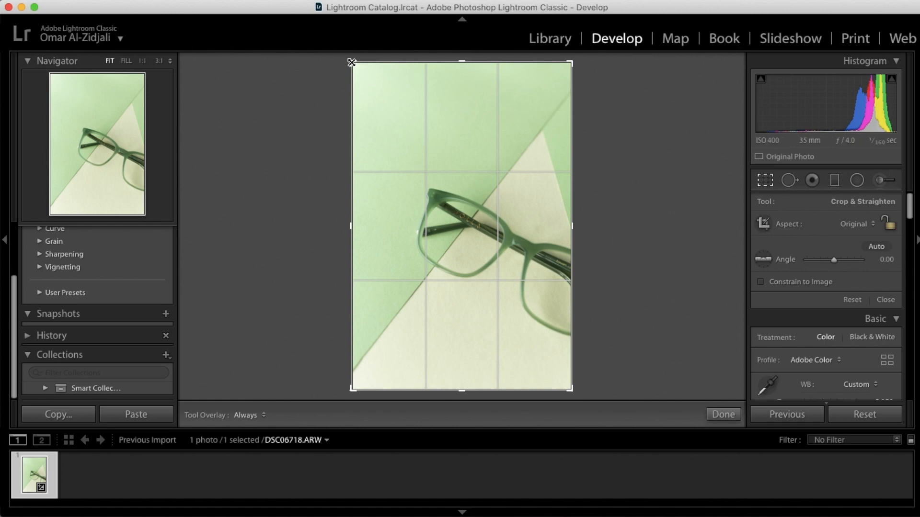
pyautogui.moveTo(351, 62); pyautogui.dragTo(368, 87)
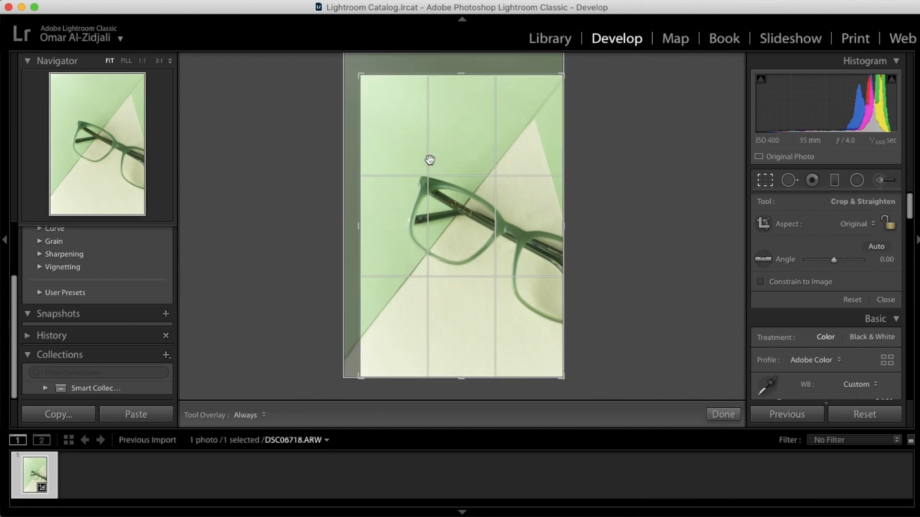
pyautogui.moveTo(460, 198); pyautogui.dragTo(465, 202)
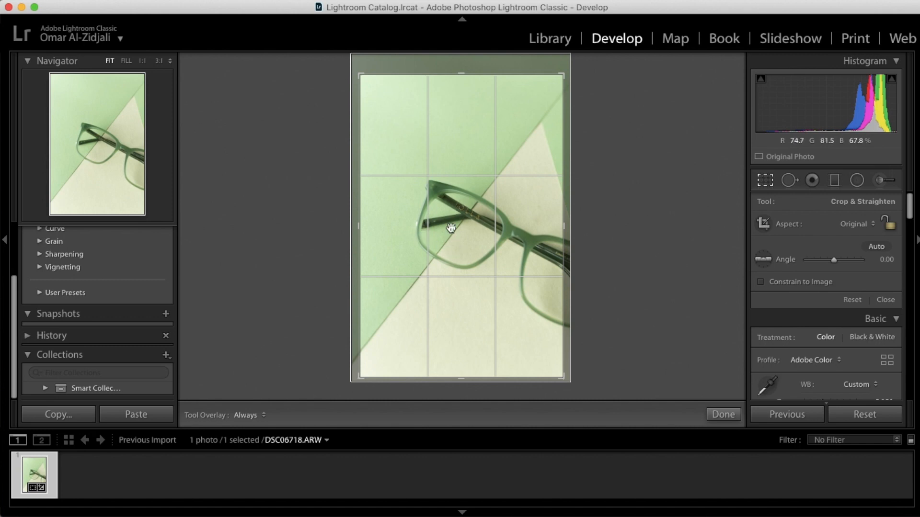
pyautogui.click(724, 414)
# Reopen the crop, tighten it a little more from the upper-left corner around the glasses, and apply it
pyautogui.click(765, 181)
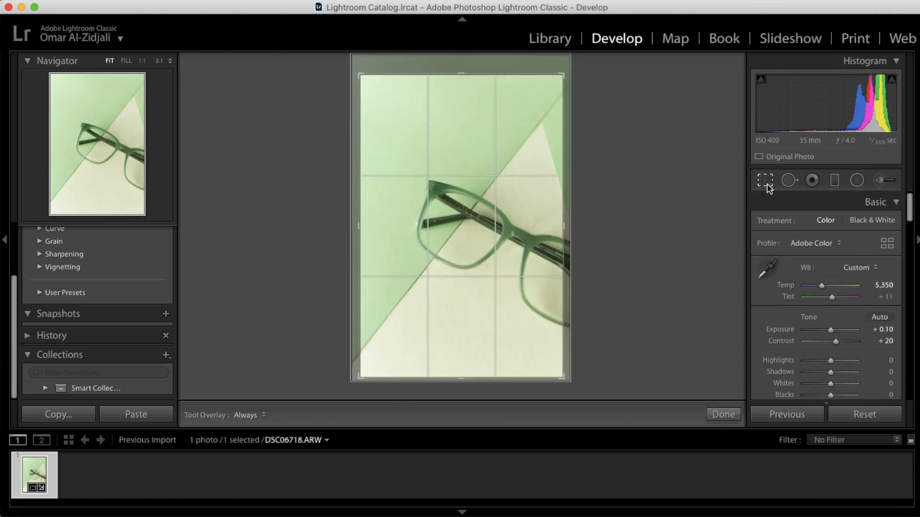
pyautogui.moveTo(358, 74); pyautogui.dragTo(365, 79)
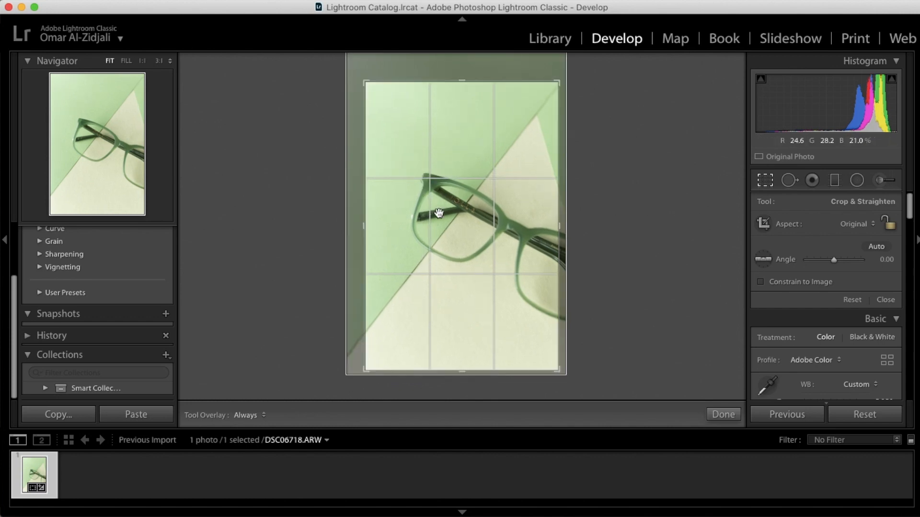
pyautogui.click(724, 414)
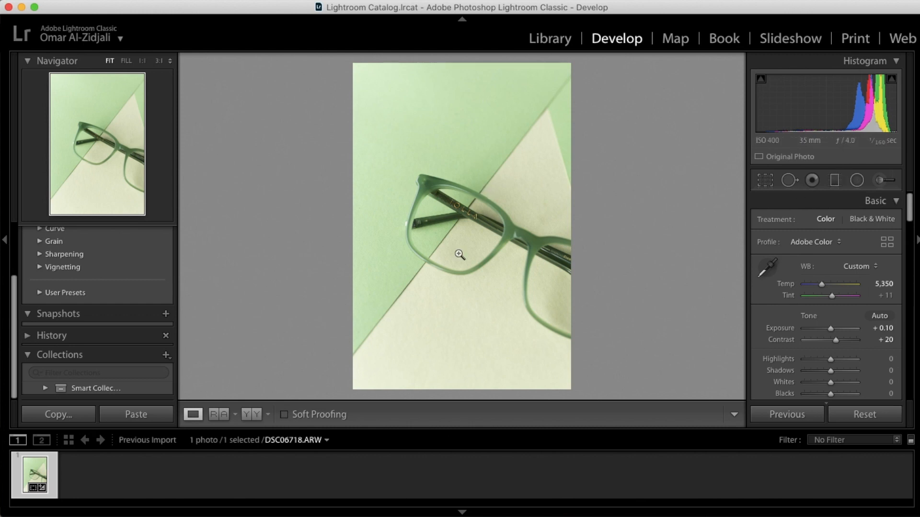
# Try the Whites at +15 and undo the change
pyautogui.scroll(-3, 839, 359)
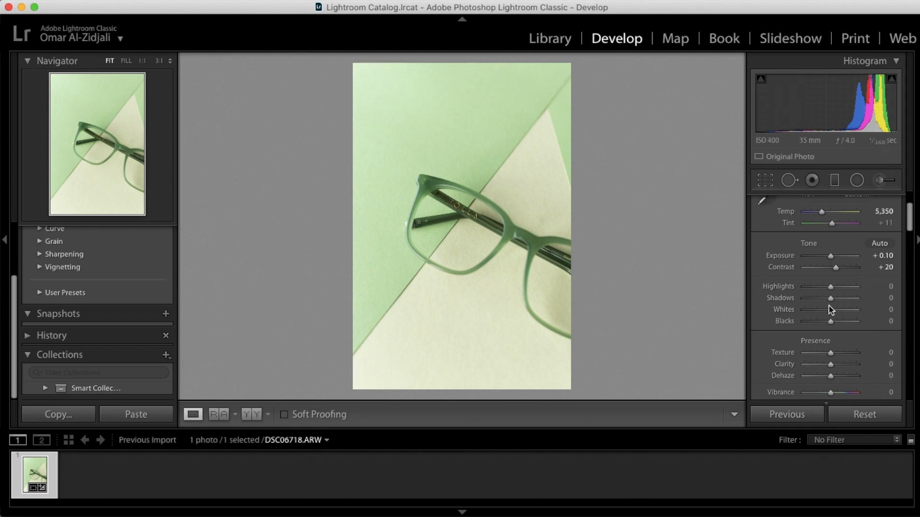
pyautogui.moveTo(830, 309); pyautogui.dragTo(833, 310)
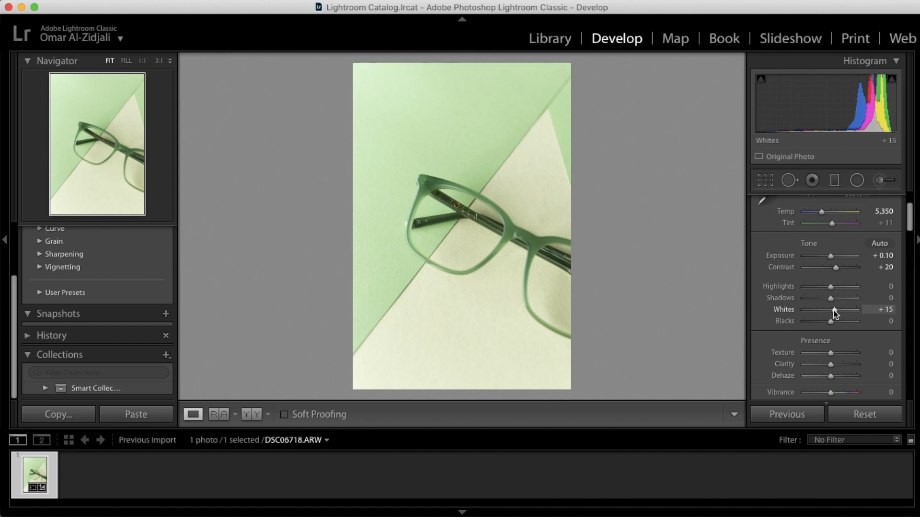
pyautogui.press('super+z')
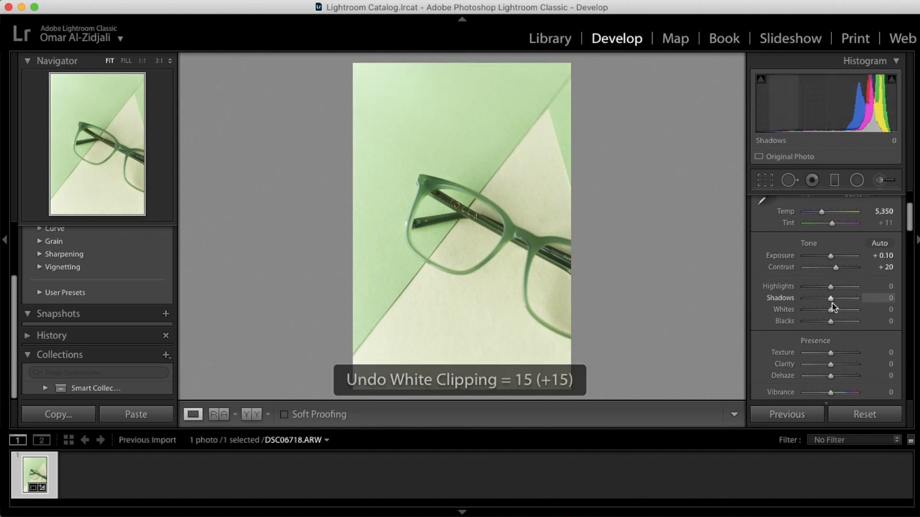
# Raise the photo's Whites to +15
pyautogui.moveTo(832, 311); pyautogui.dragTo(834, 312)
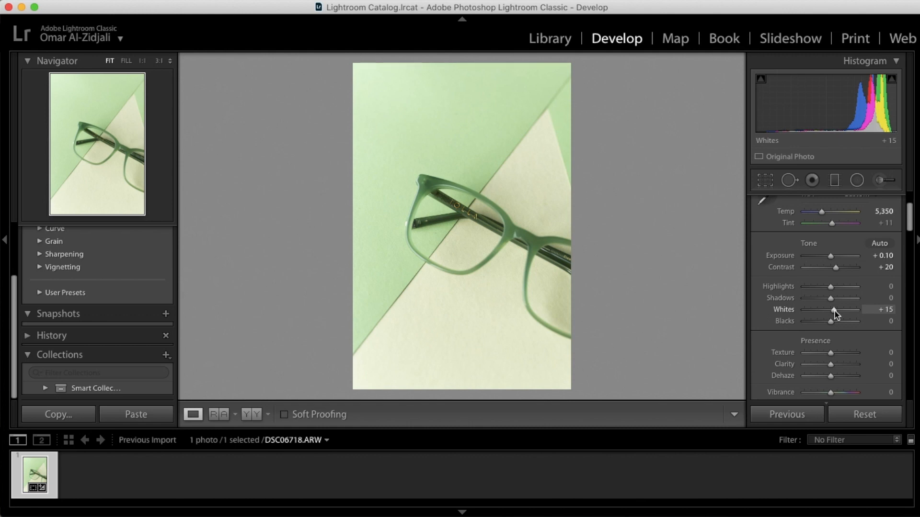
# Try a lens vignetting Amount of +13 on the photo and undo the change
pyautogui.scroll(-4, 835, 322)
pyautogui.scroll(-15, 834, 324)
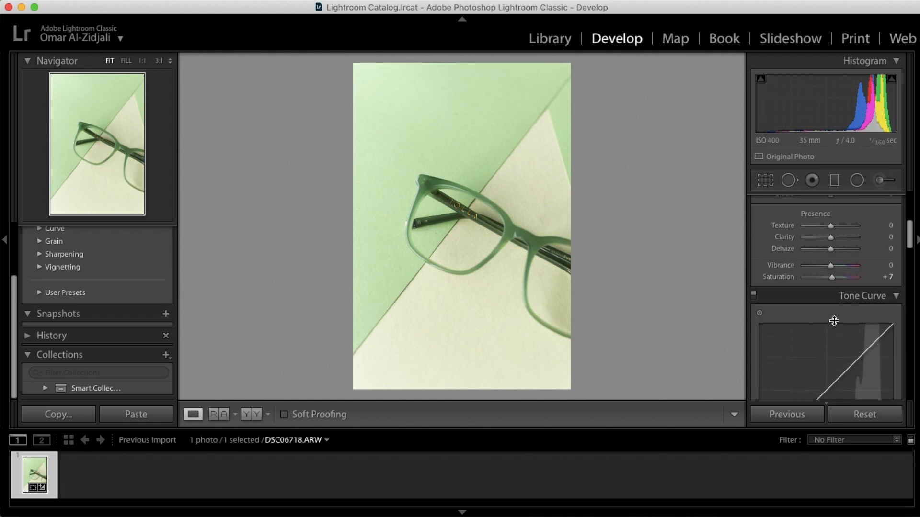
pyautogui.scroll(-15, 834, 324)
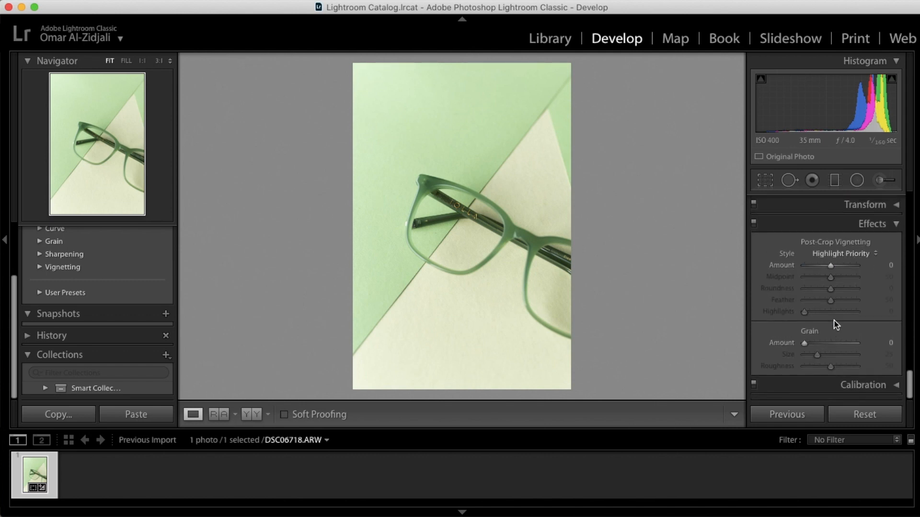
pyautogui.scroll(6, 835, 323)
pyautogui.click(833, 310)
pyautogui.moveTo(834, 312); pyautogui.dragTo(836, 311)
pyautogui.press('super+z')
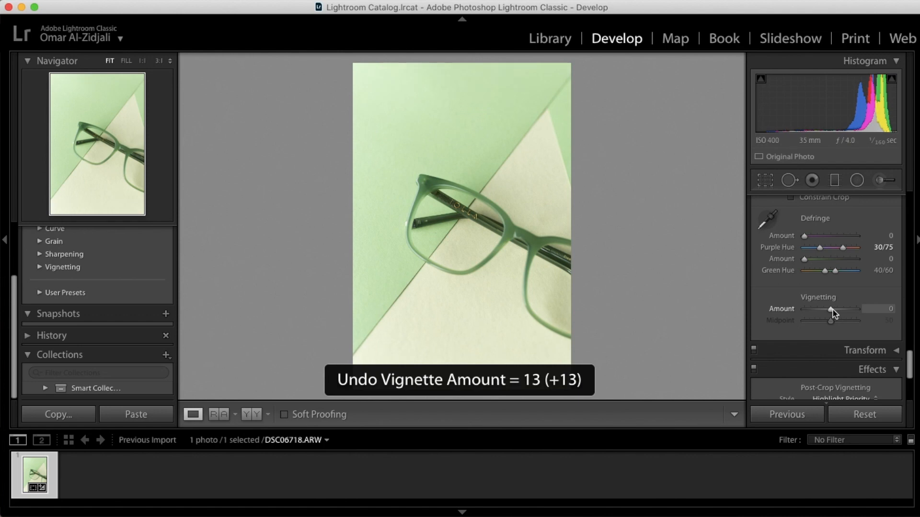
# Reset all develop settings to compare with the unedited photo, and undo the reset
pyautogui.click(846, 419)
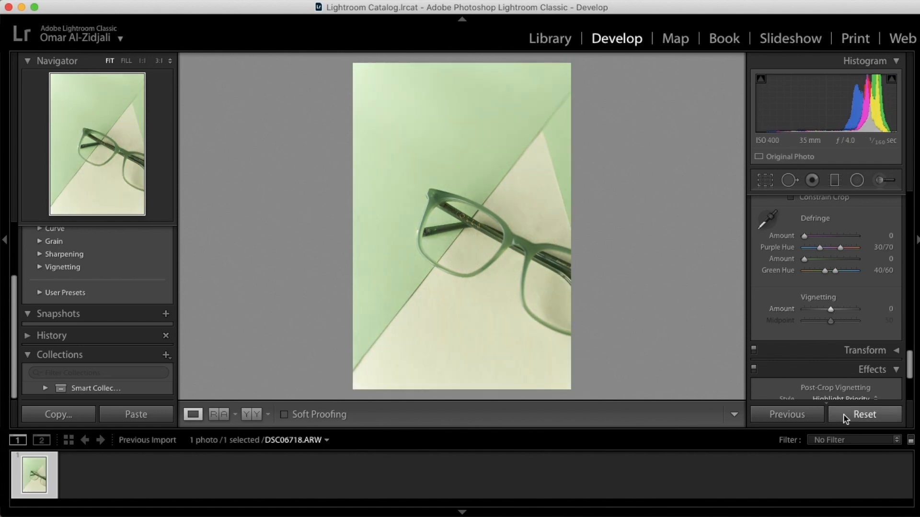
pyautogui.press('super+z')
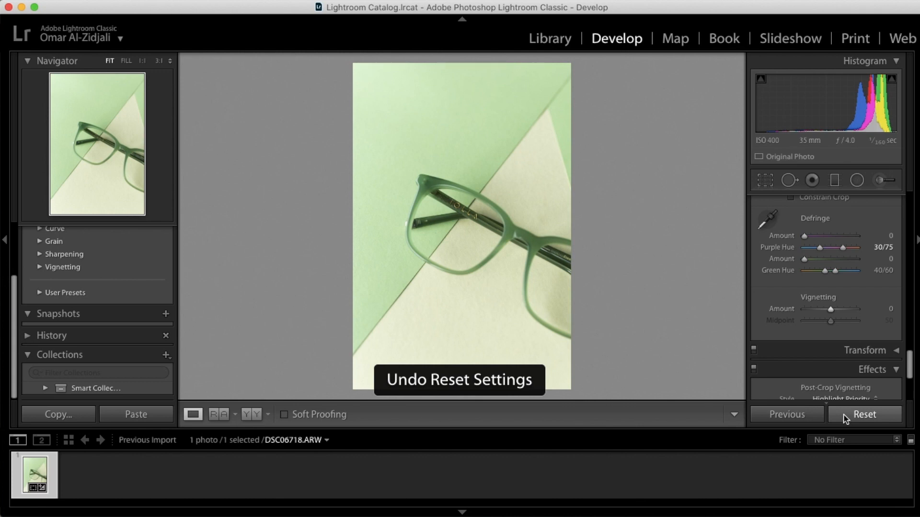
# Try the white balance Tint at +23 and at +25, undoing each change
pyautogui.scroll(10, 838, 252)
pyautogui.scroll(4, 838, 252)
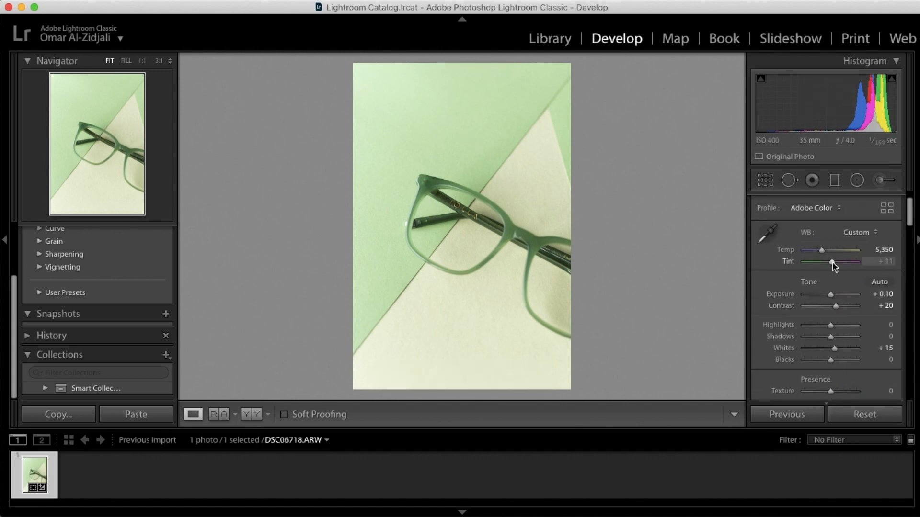
pyautogui.moveTo(832, 262); pyautogui.dragTo(834, 265)
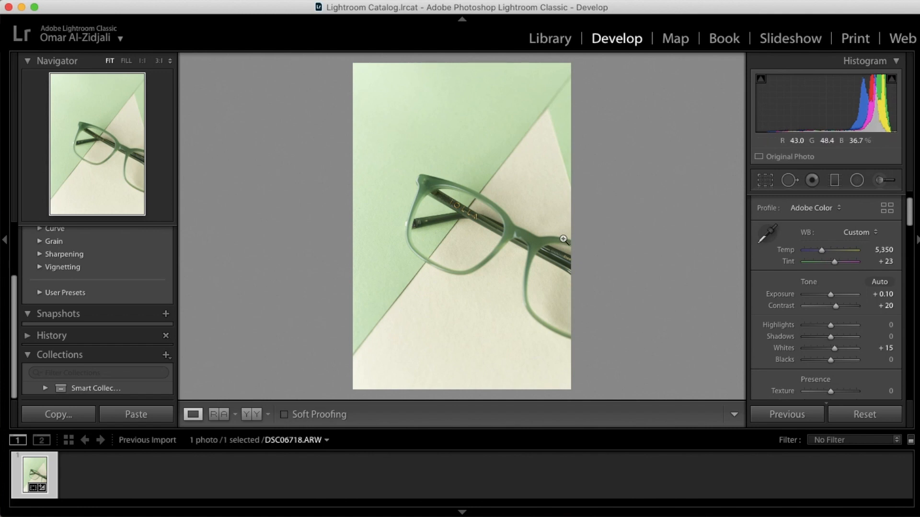
pyautogui.press('super+z')
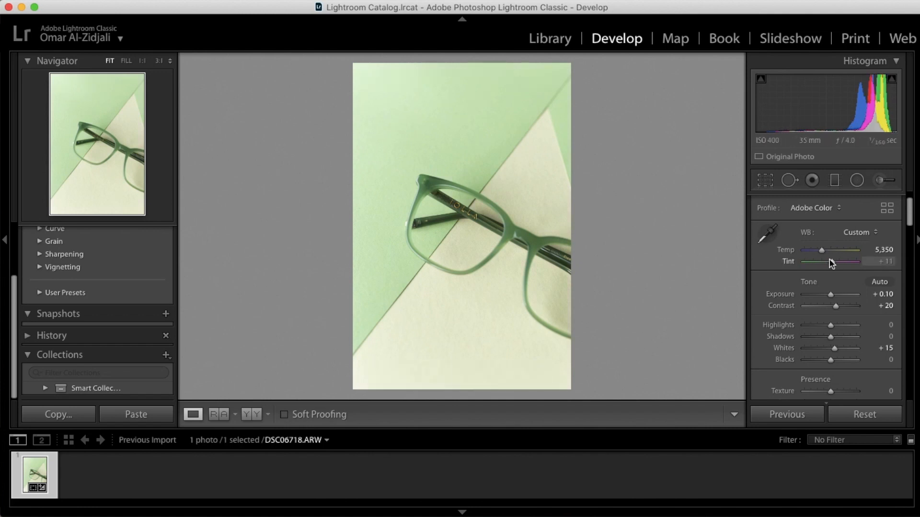
pyautogui.moveTo(832, 262); pyautogui.dragTo(836, 266)
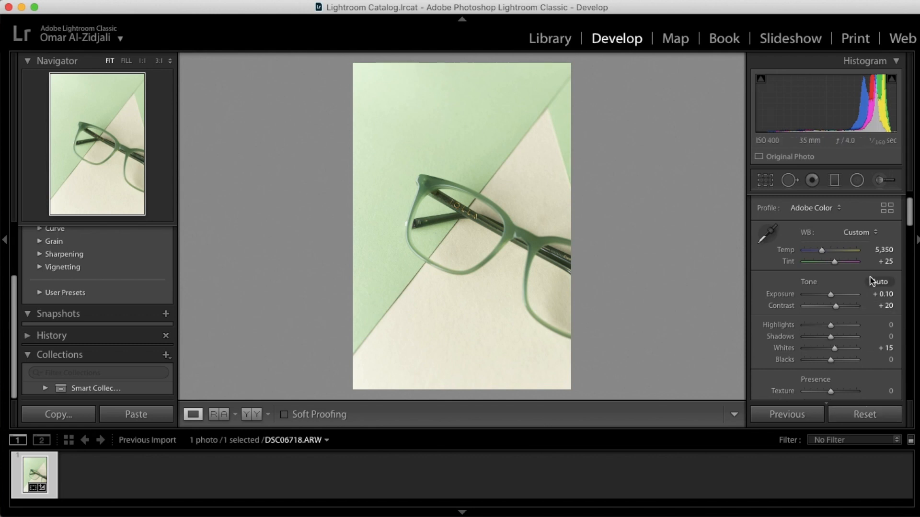
pyautogui.press('super+z')
# Set the photo's white balance Tint to exactly +25
pyautogui.click(885, 262)
pyautogui.write('25')
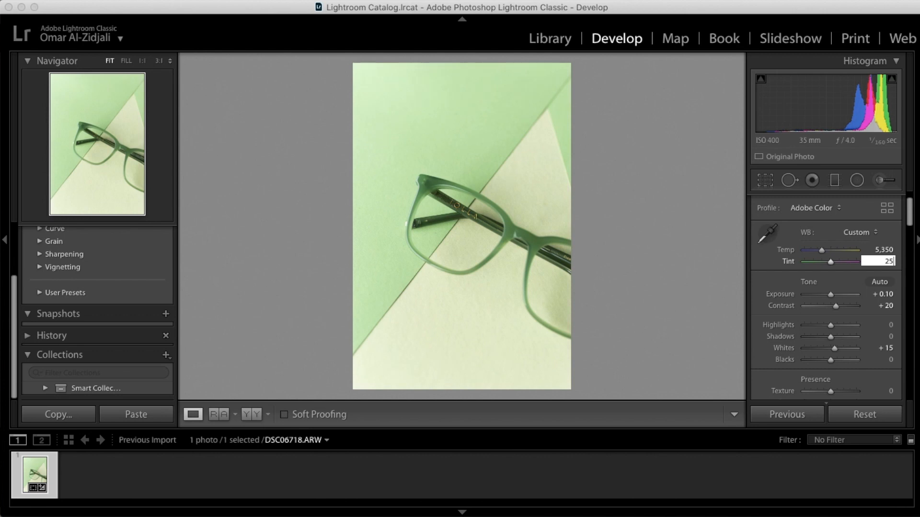
pyautogui.press('Return')
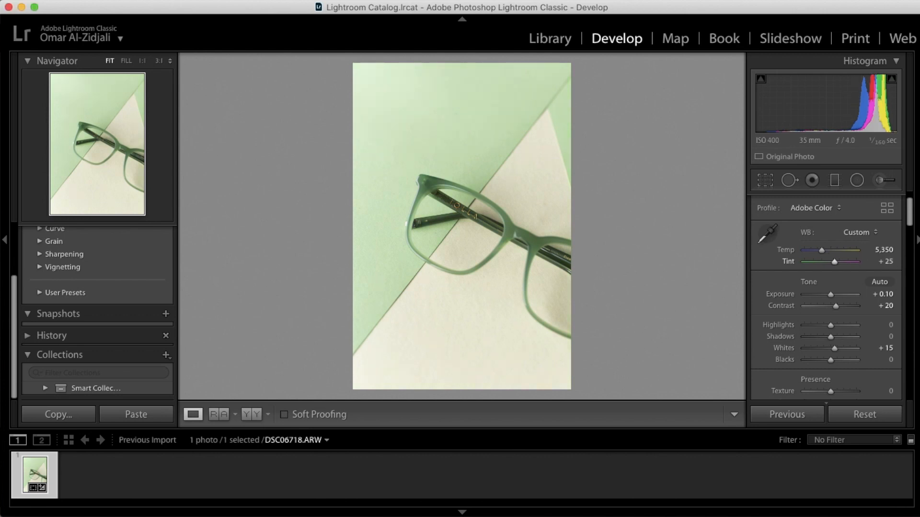